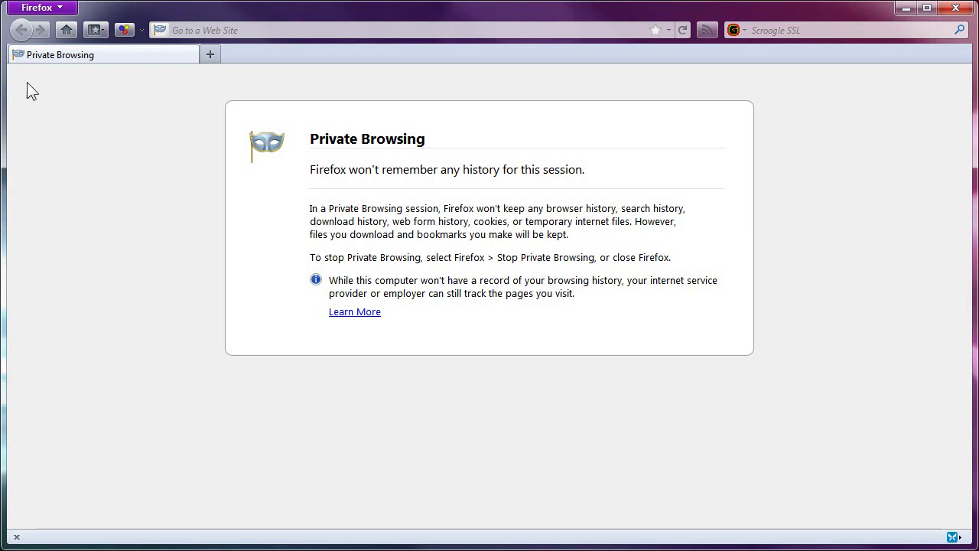
# Open the Add-ons Manager in a new tab and select the User Agent Switcher extension.
pyautogui.click(46, 7)
pyautogui.click(213, 83)
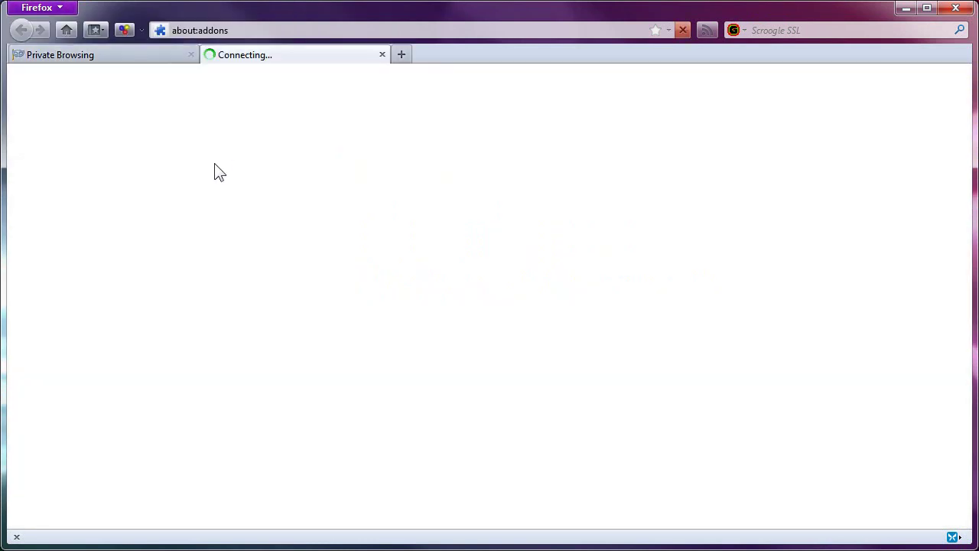
pyautogui.click(341, 391)
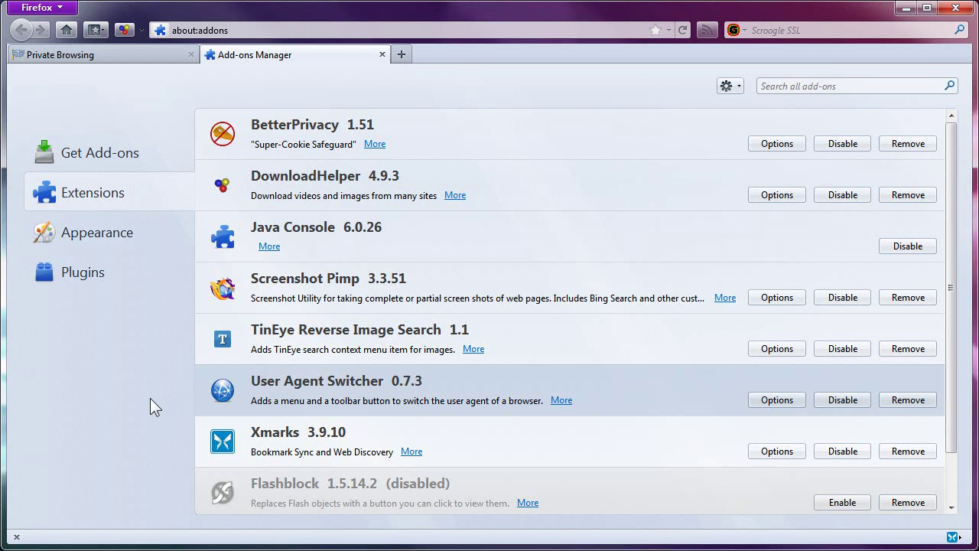
pyautogui.click(42, 8)
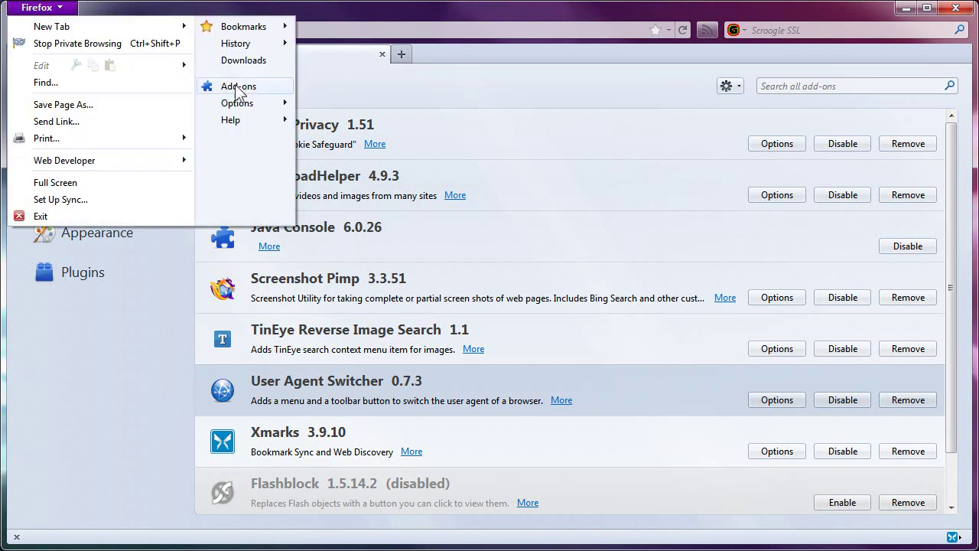
pyautogui.click(145, 322)
# Search available add-ons for 'agent', then return to installed Extensions and select User Agent Switcher.
pyautogui.click(108, 157)
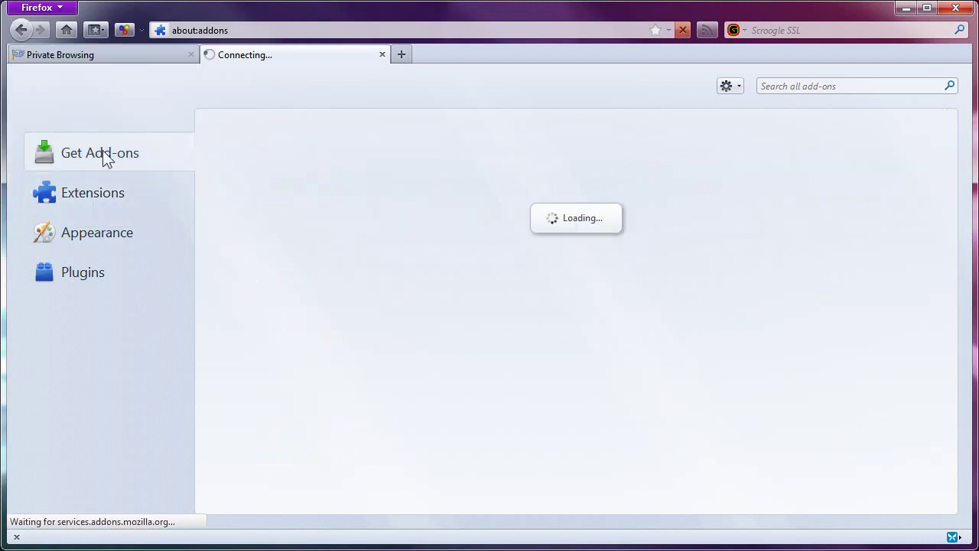
pyautogui.click(795, 86)
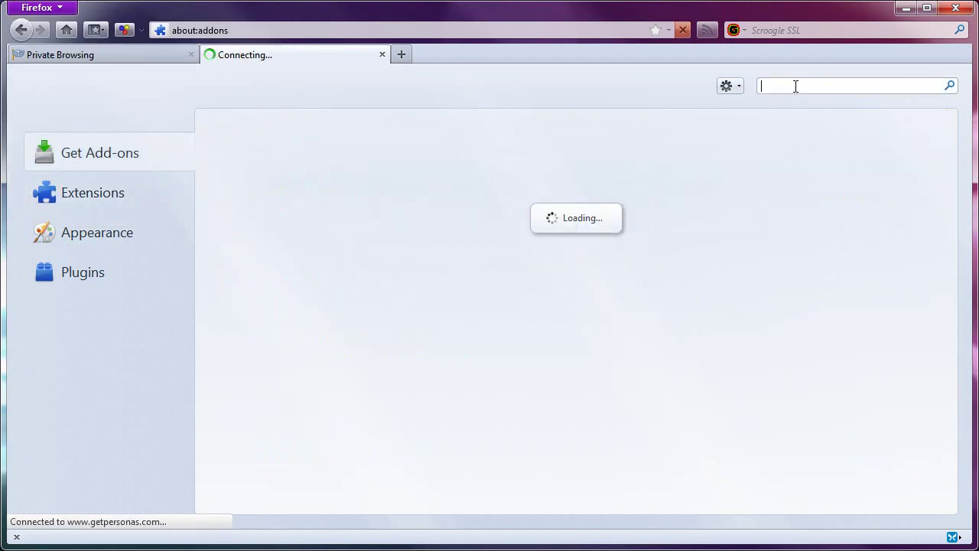
pyautogui.write('agent')
pyautogui.press('Return')
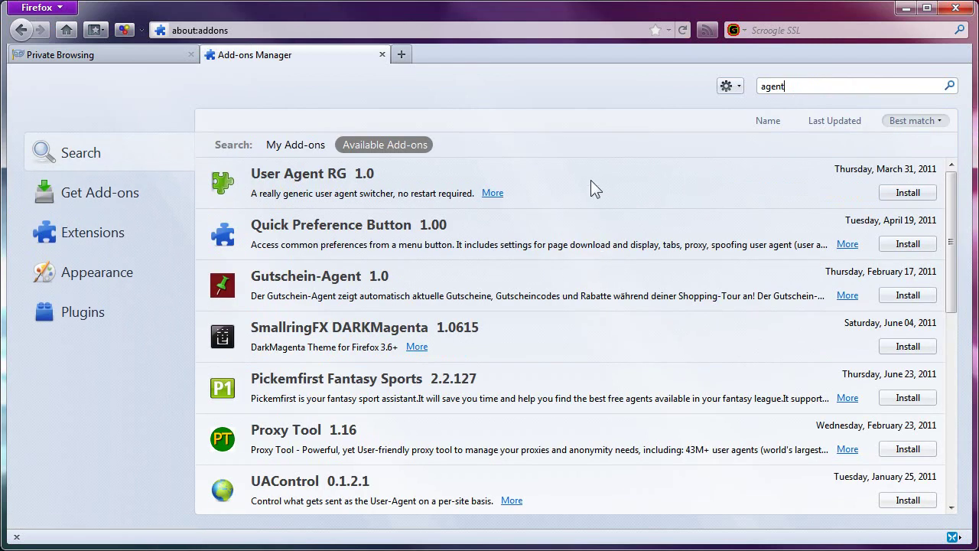
pyautogui.click(69, 231)
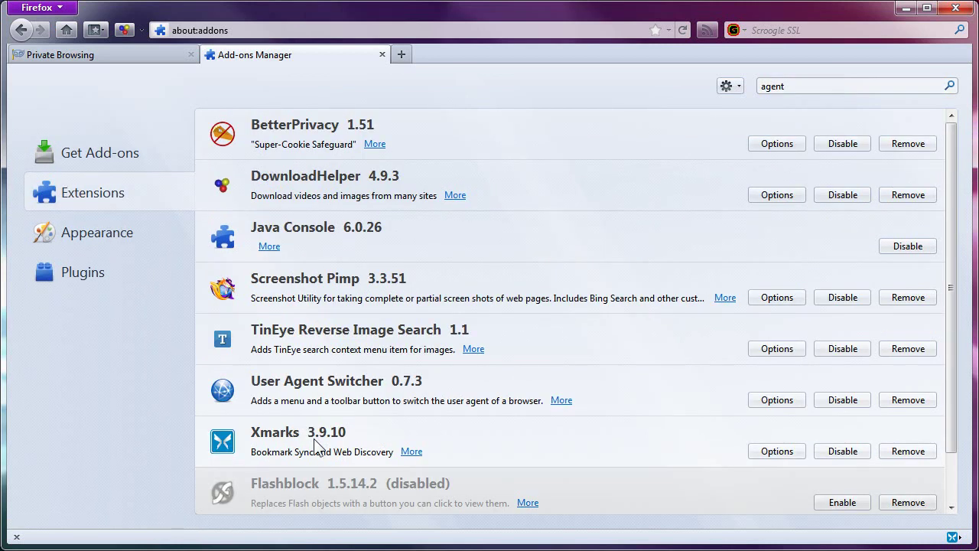
pyautogui.click(321, 392)
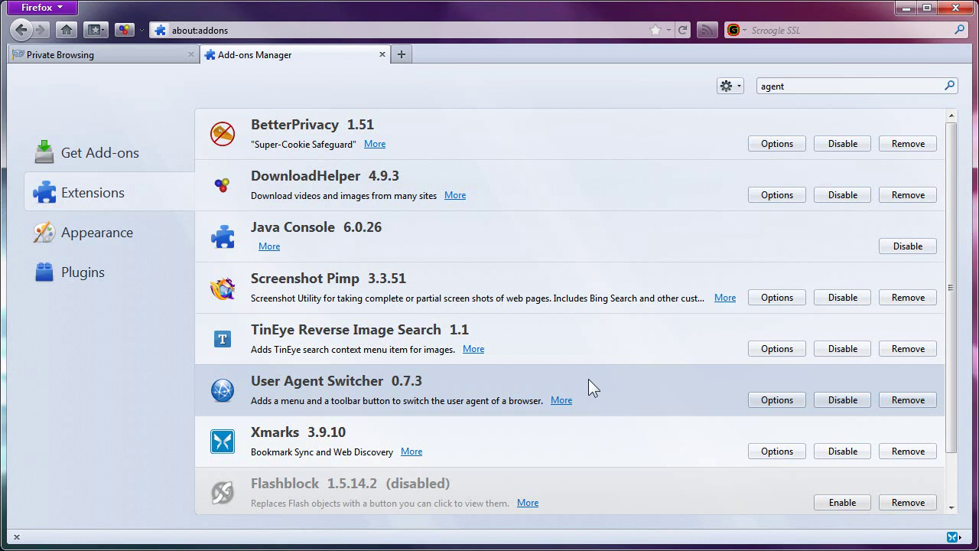
pyautogui.click(766, 400)
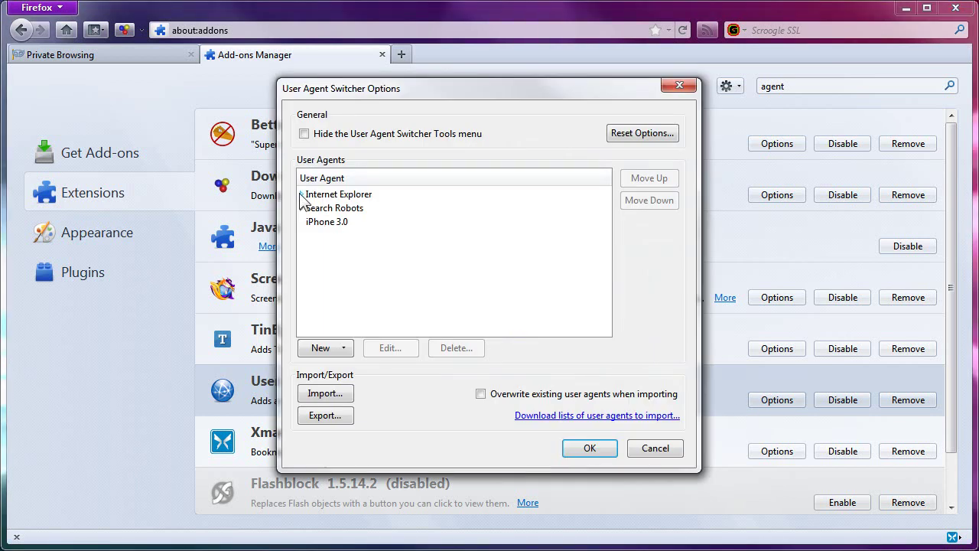
pyautogui.click(302, 194)
pyautogui.click(355, 211)
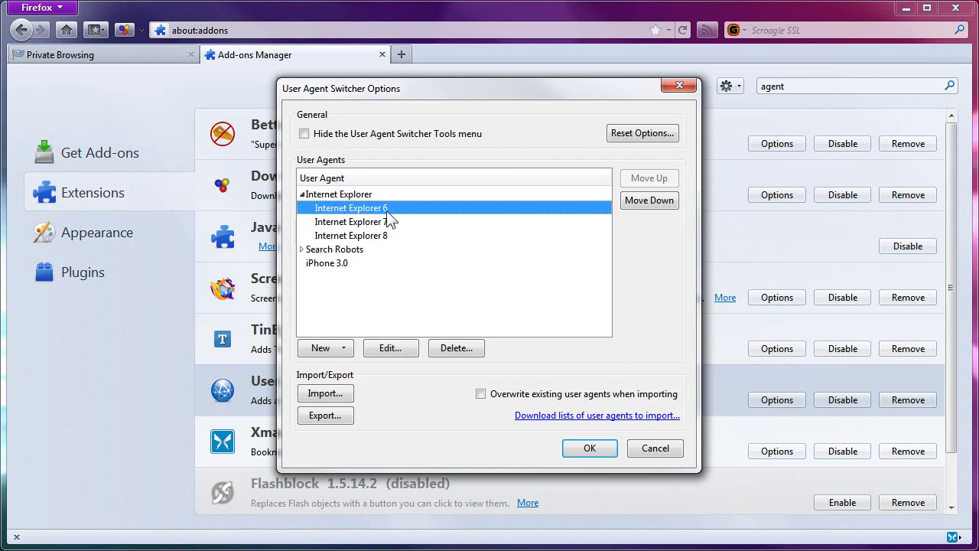
pyautogui.click(586, 451)
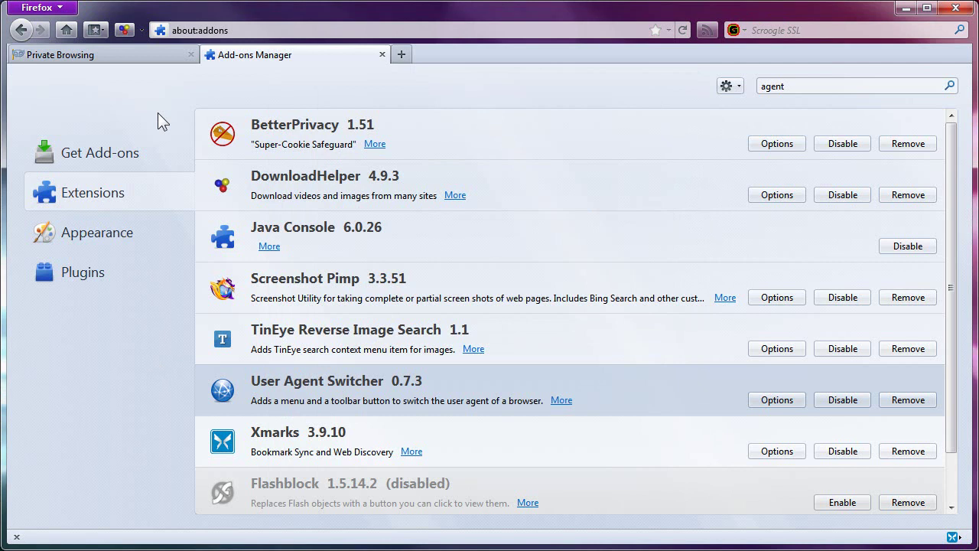
# Customize the toolbars to place the Default User Agent button on the navigation toolbar.
pyautogui.rightClick(69, 28)
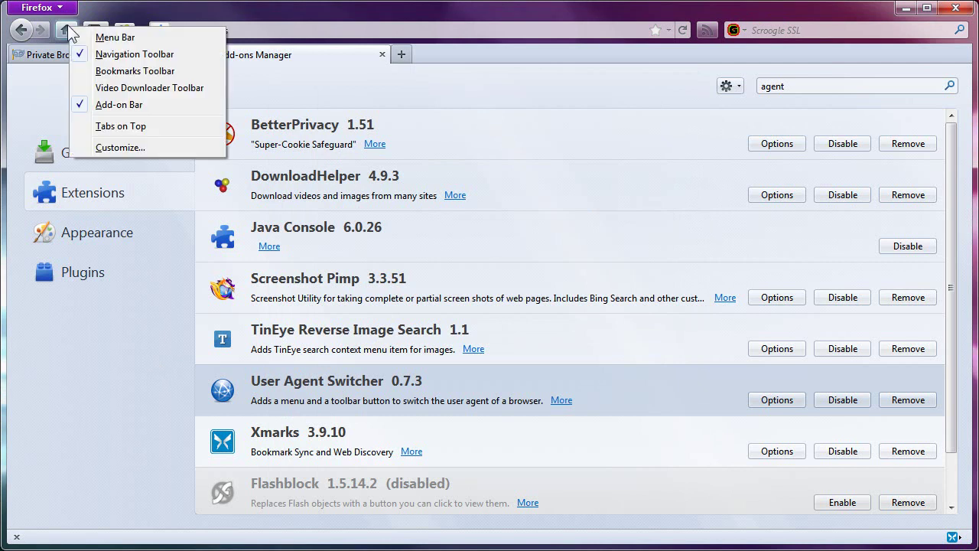
pyautogui.click(98, 153)
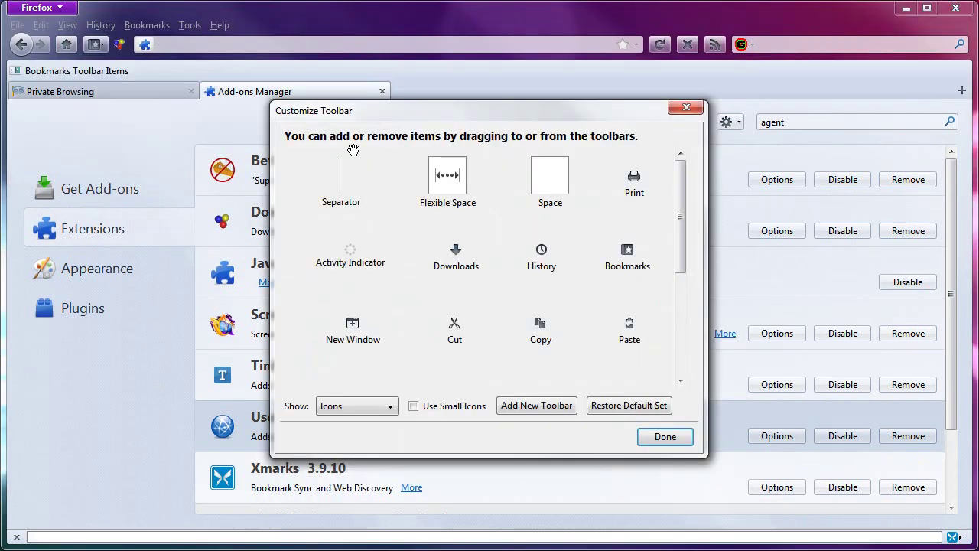
pyautogui.click(679, 367)
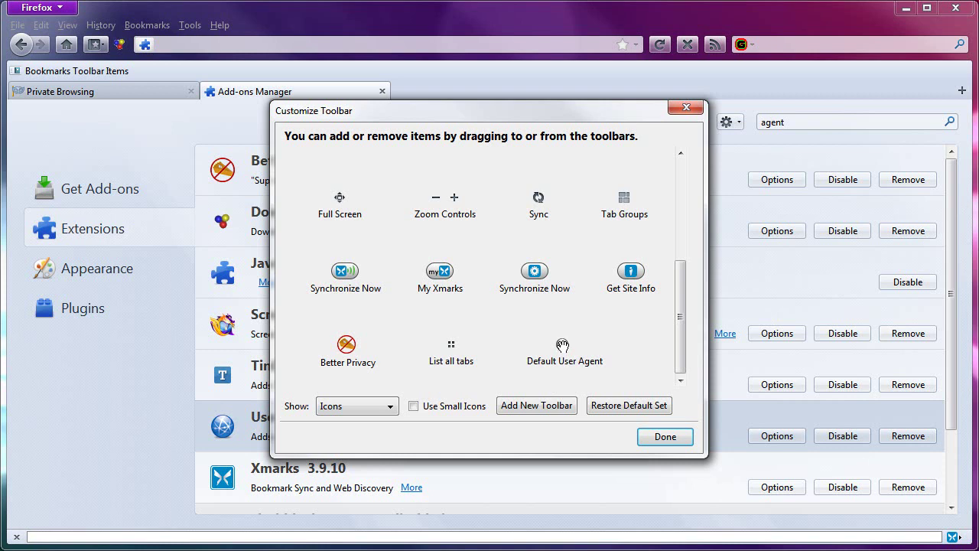
pyautogui.moveTo(562, 346); pyautogui.dragTo(137, 48)
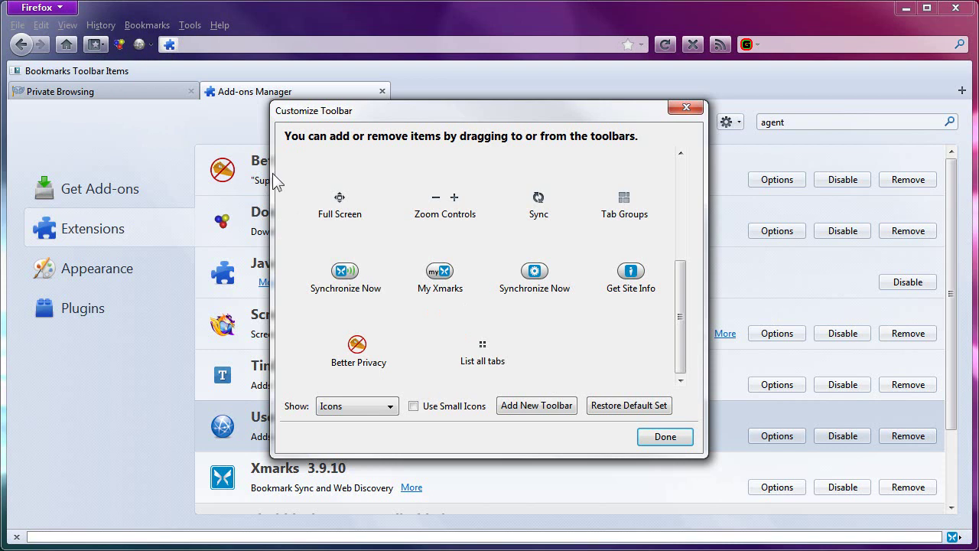
pyautogui.click(676, 442)
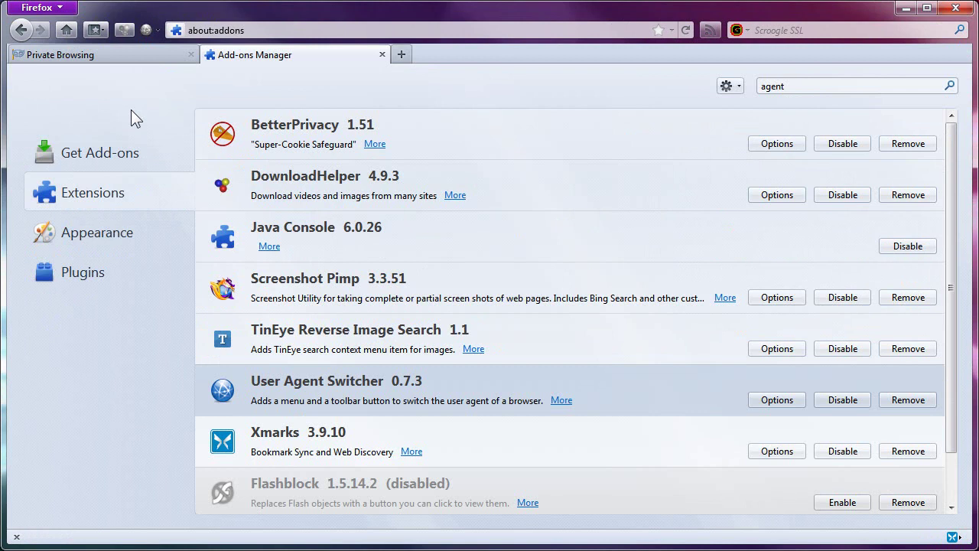
# Close the add-ons page, load mail.yahoo.com and sign in with the Yahoo ID and password.
pyautogui.click(382, 54)
pyautogui.click(322, 28)
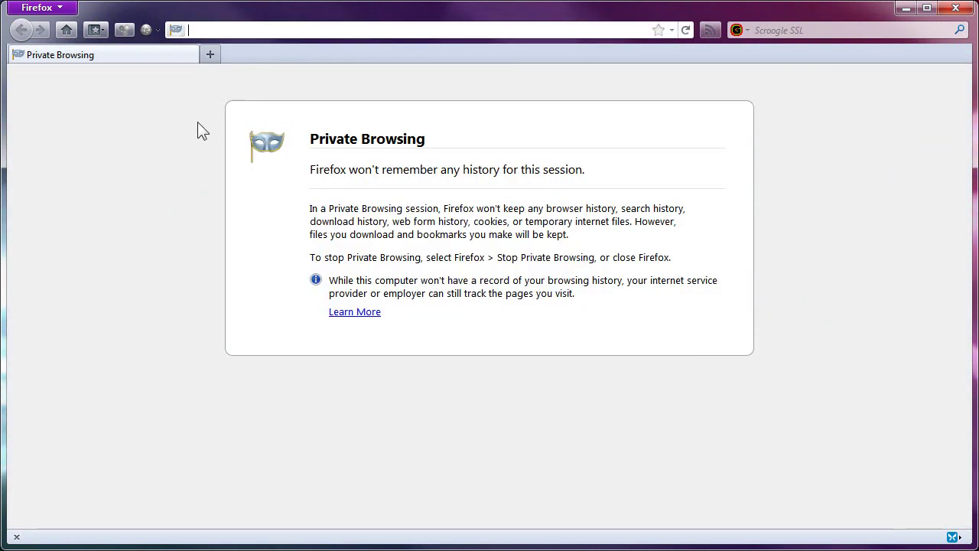
pyautogui.write('mail')
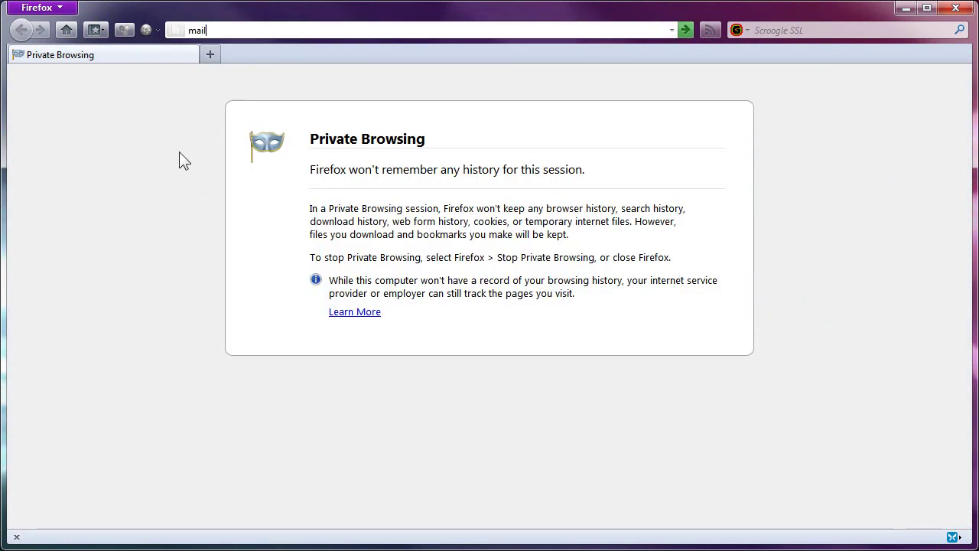
pyautogui.write('.yahoo.com')
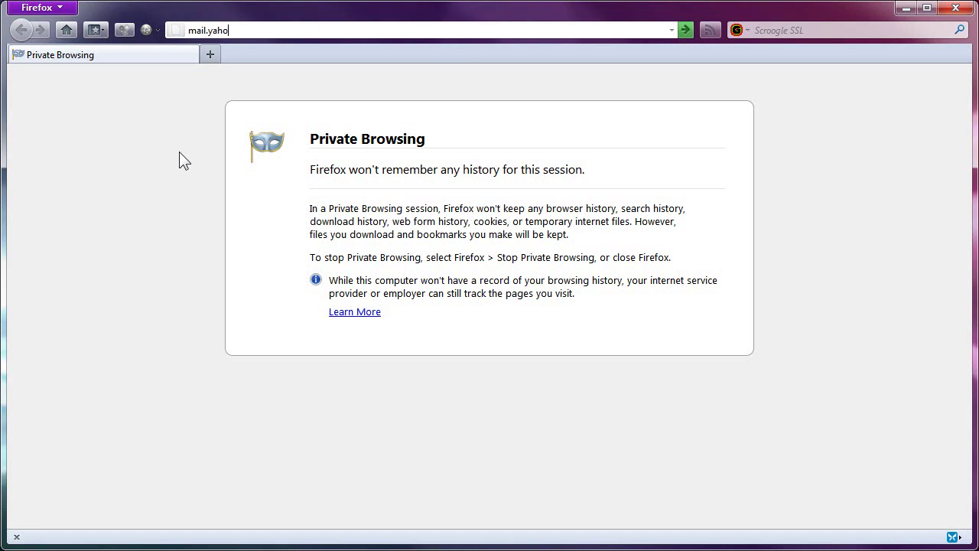
pyautogui.press('Return')
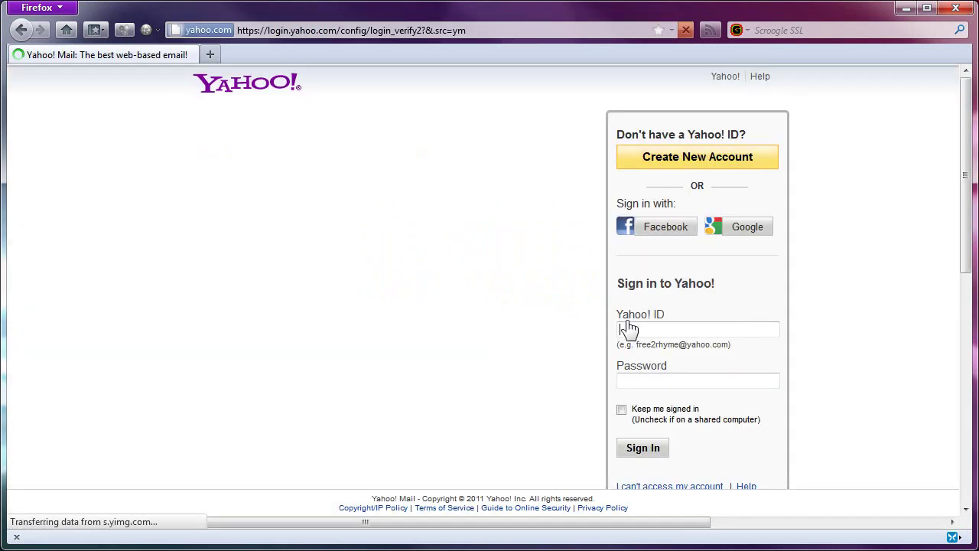
pyautogui.write('richmenga')
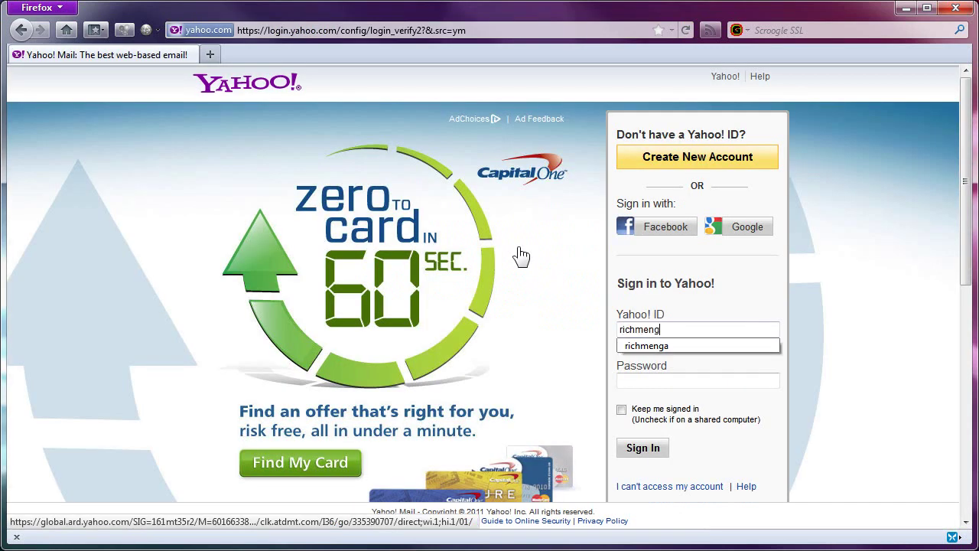
pyautogui.press('Tab')
pyautogui.write('********')
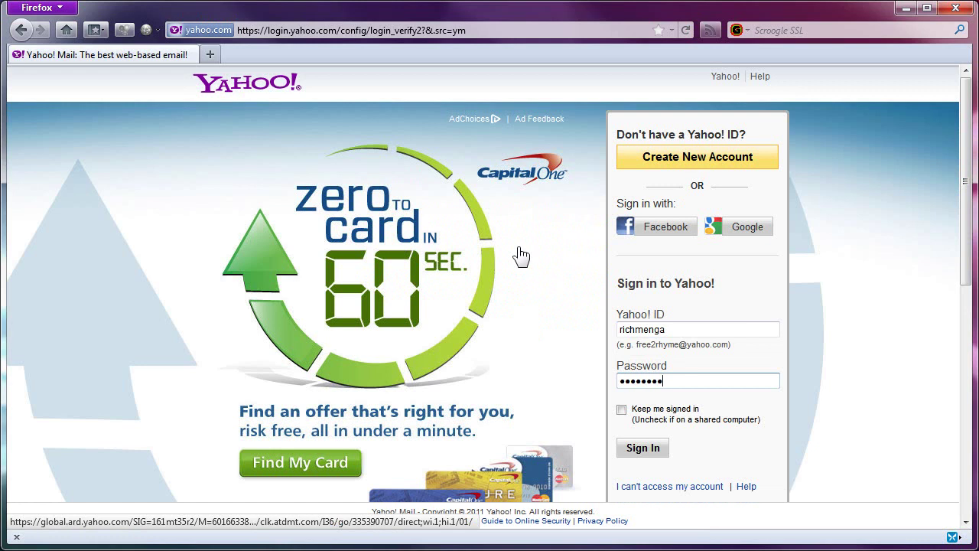
pyautogui.press('Return')
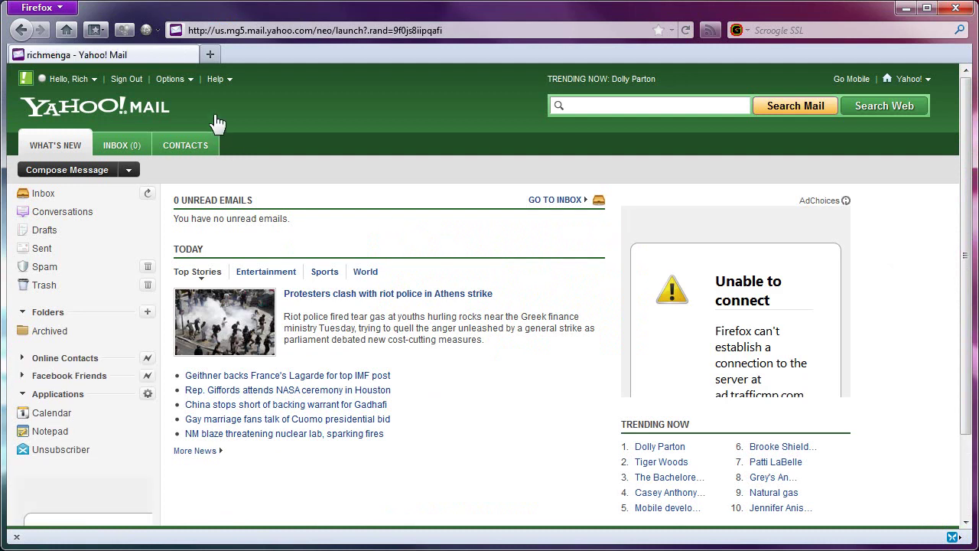
# Look over the Yahoo Mail Options and Help lists, then sign out.
pyautogui.click(187, 81)
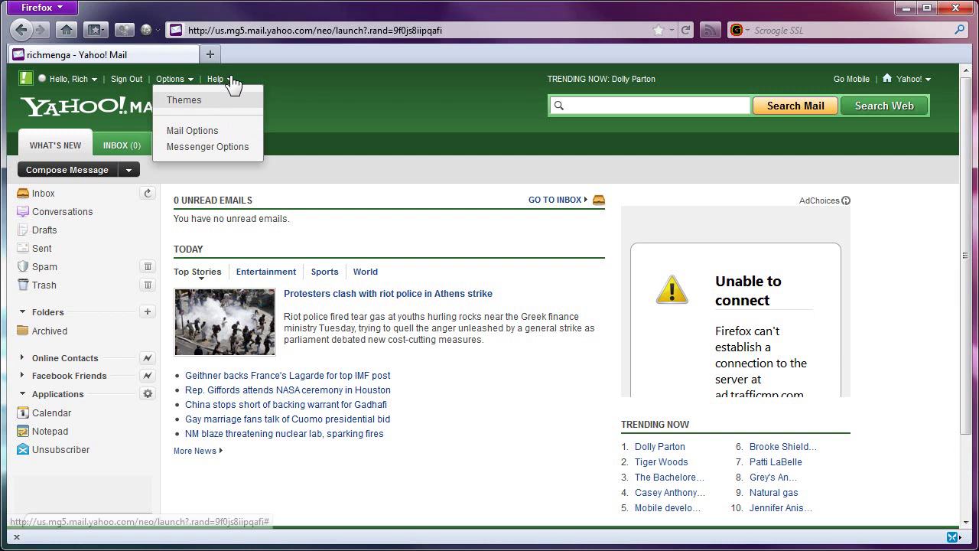
pyautogui.click(215, 79)
pyautogui.click(191, 80)
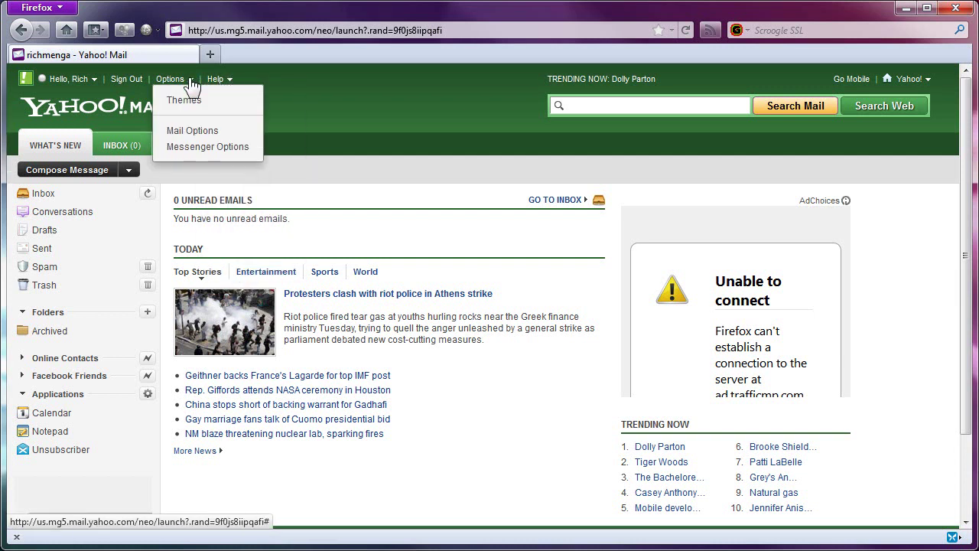
pyautogui.click(299, 109)
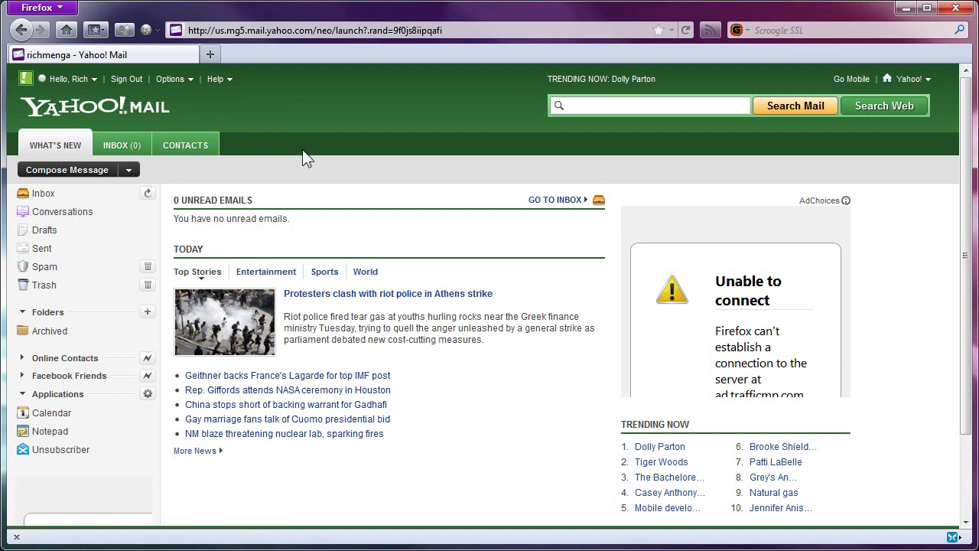
pyautogui.click(125, 79)
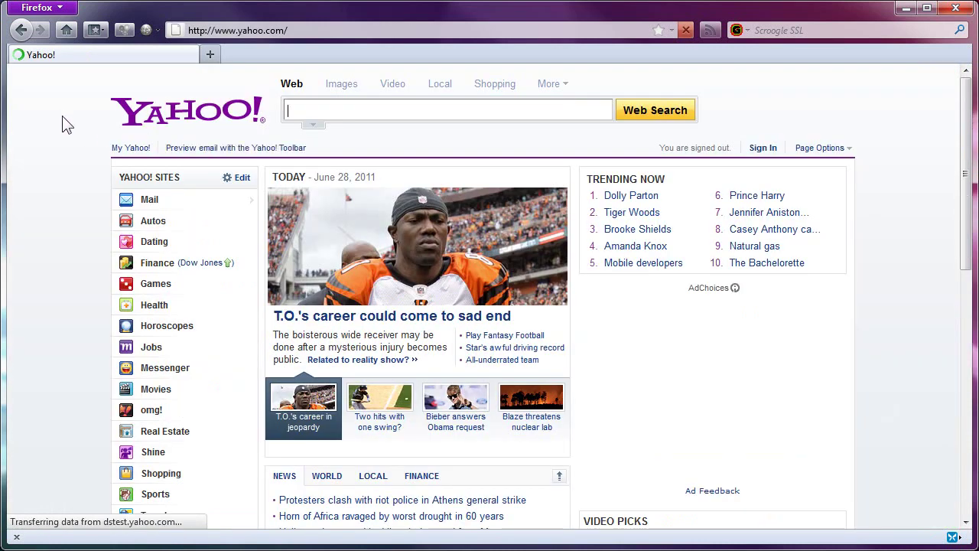
# Set User Agent Switcher to Internet Explorer 6 from the toolbar button's Internet Explorer list.
pyautogui.click(152, 29)
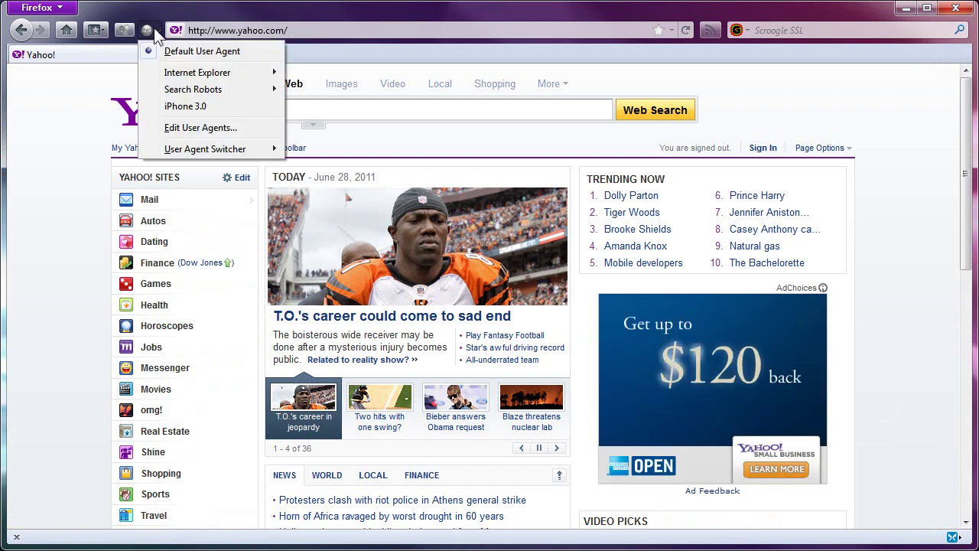
pyautogui.moveTo(167, 76)
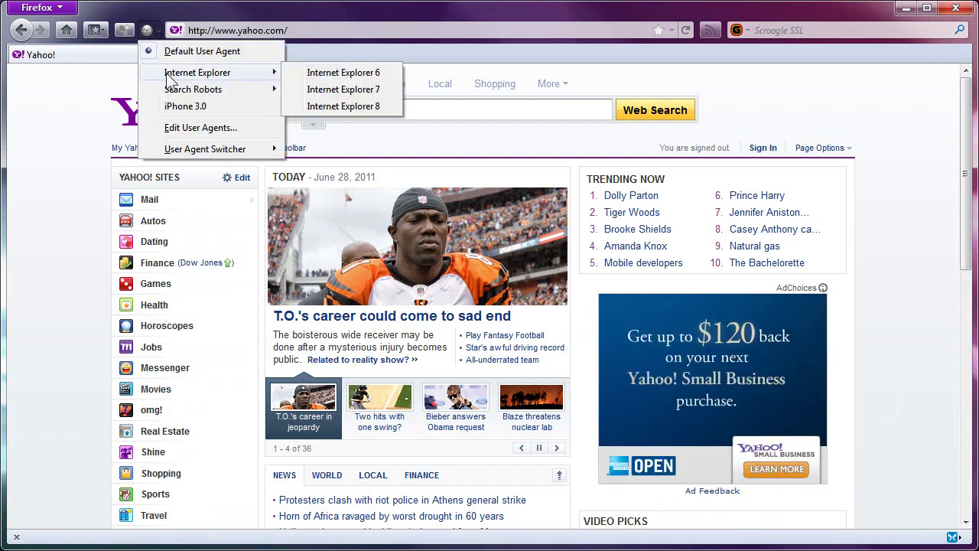
pyautogui.click(340, 76)
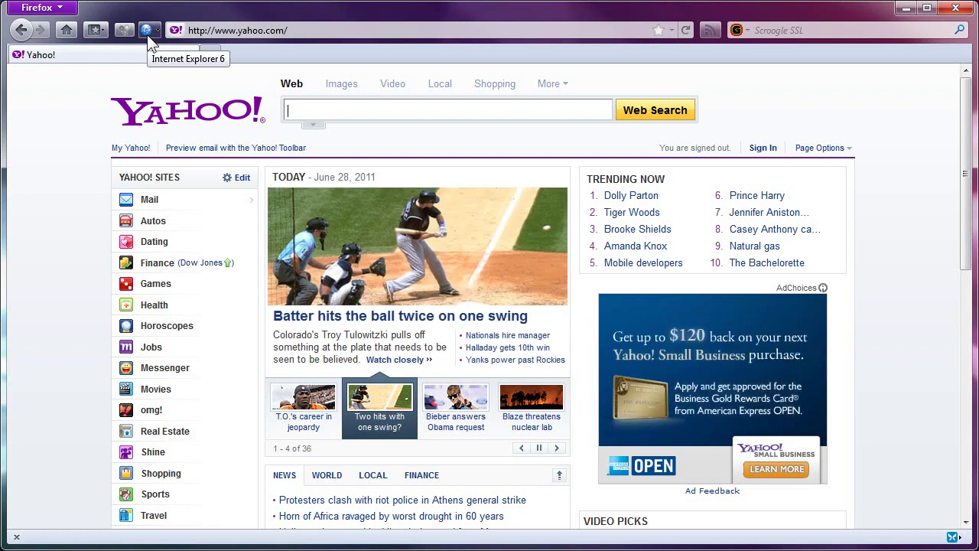
pyautogui.click(245, 26)
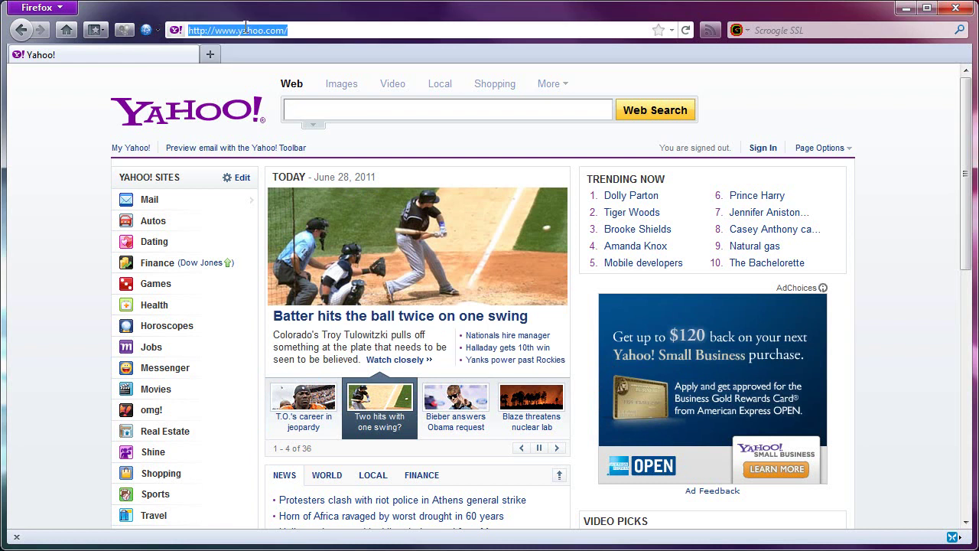
# Sign in at mail.yahoo.com, then choose to return to the previous Yahoo! Mail version.
pyautogui.write('mail.yahoo.com')
pyautogui.press('Return')
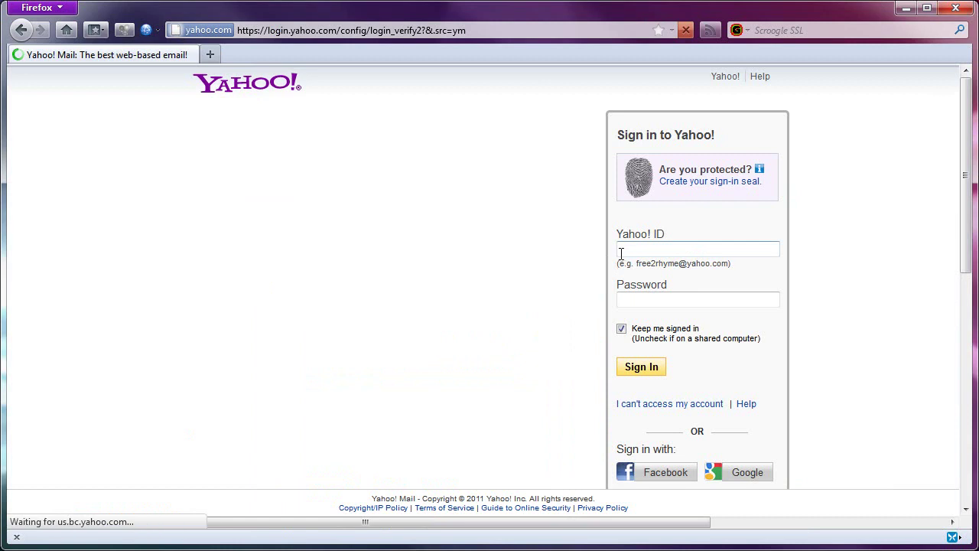
pyautogui.write('richmenga')
pyautogui.press('Tab')
pyautogui.write('********')
pyautogui.press('Return')
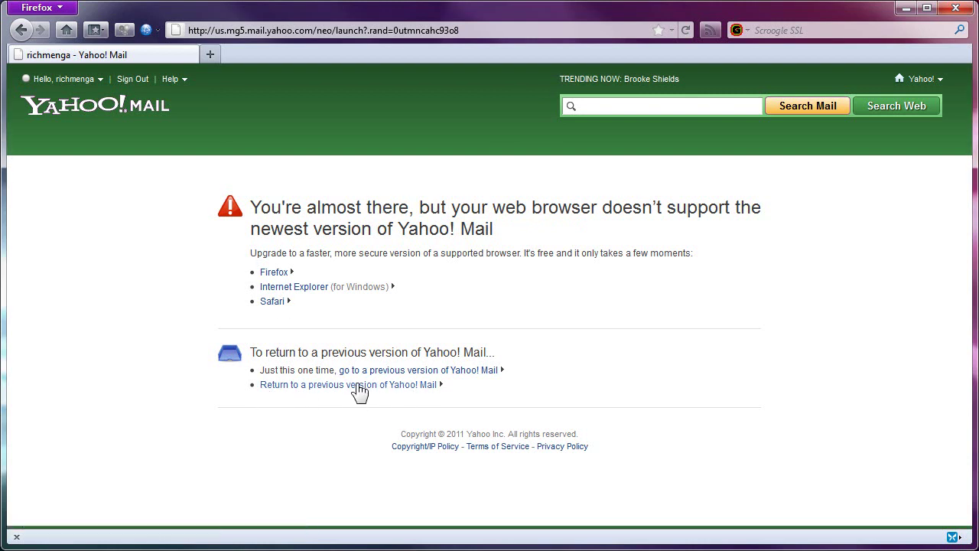
pyautogui.click(303, 388)
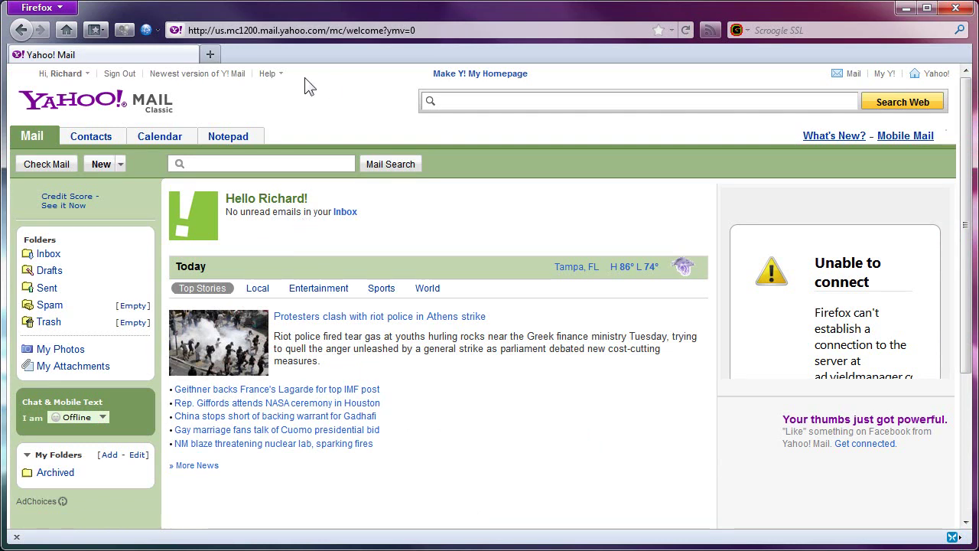
# Sign out of Yahoo Mail Classic and switch User Agent Switcher back to Default User Agent.
pyautogui.click(122, 73)
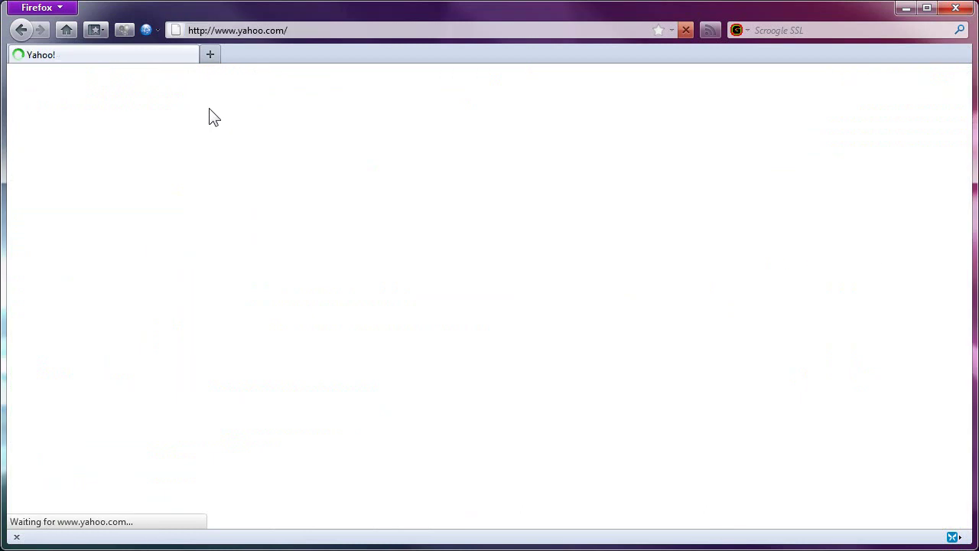
pyautogui.click(155, 31)
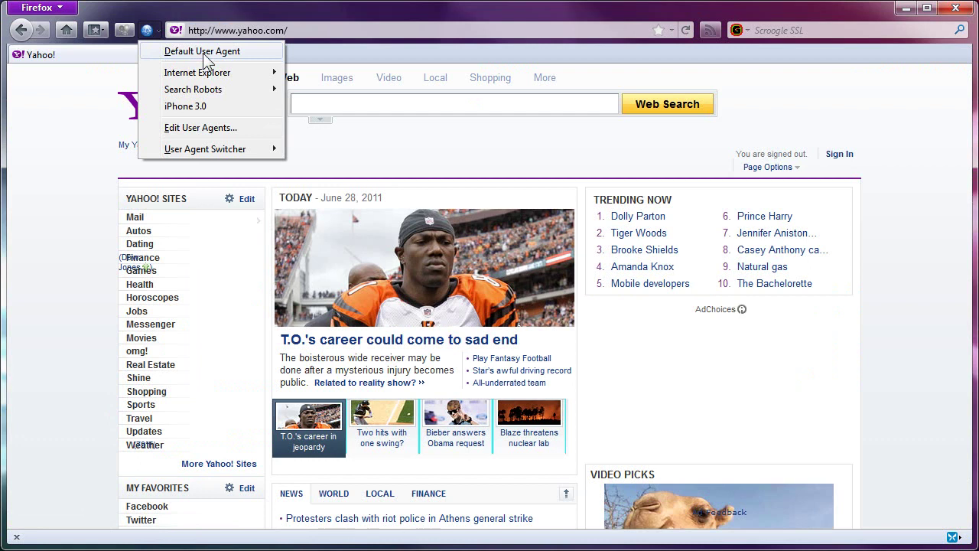
pyautogui.click(204, 55)
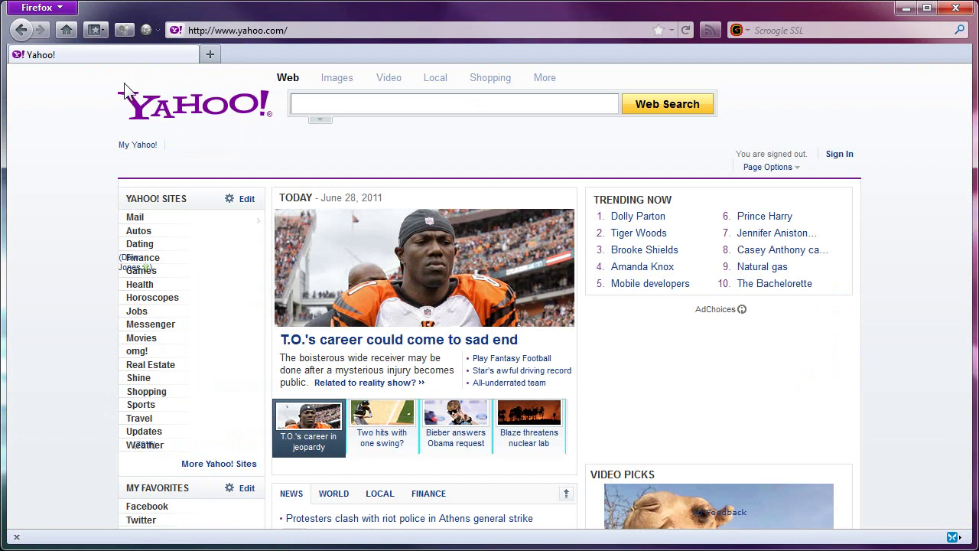
# Load mail.yahoo.com and submit the Yahoo ID and password to sign in again.
pyautogui.click(223, 31)
pyautogui.write('mail.yahoo.com')
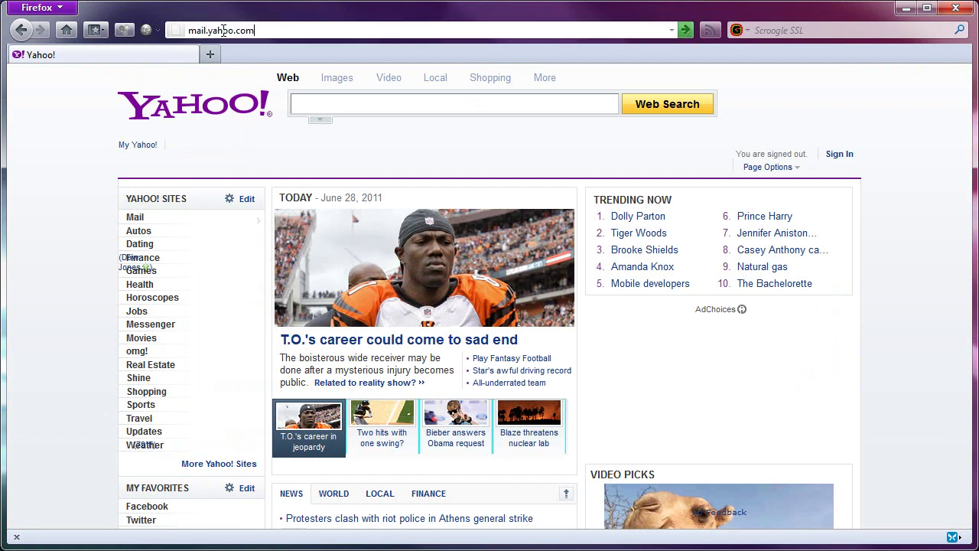
pyautogui.press('Return')
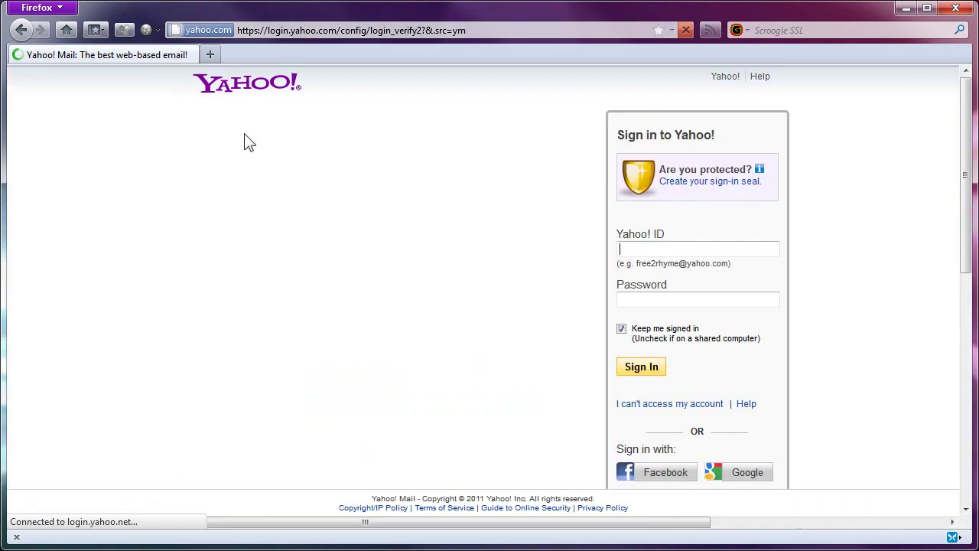
pyautogui.write('richmenga')
pyautogui.press('Tab')
pyautogui.write('********')
pyautogui.press('Return')
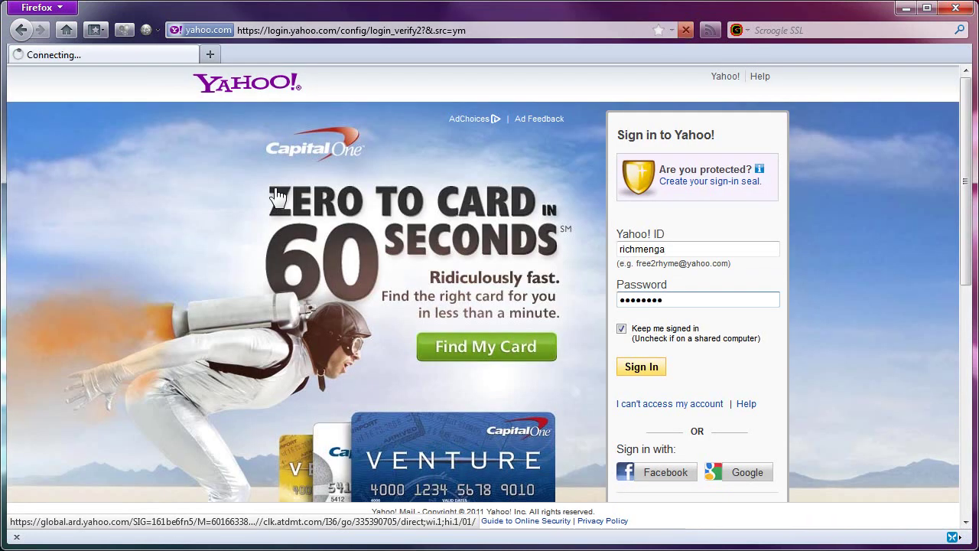